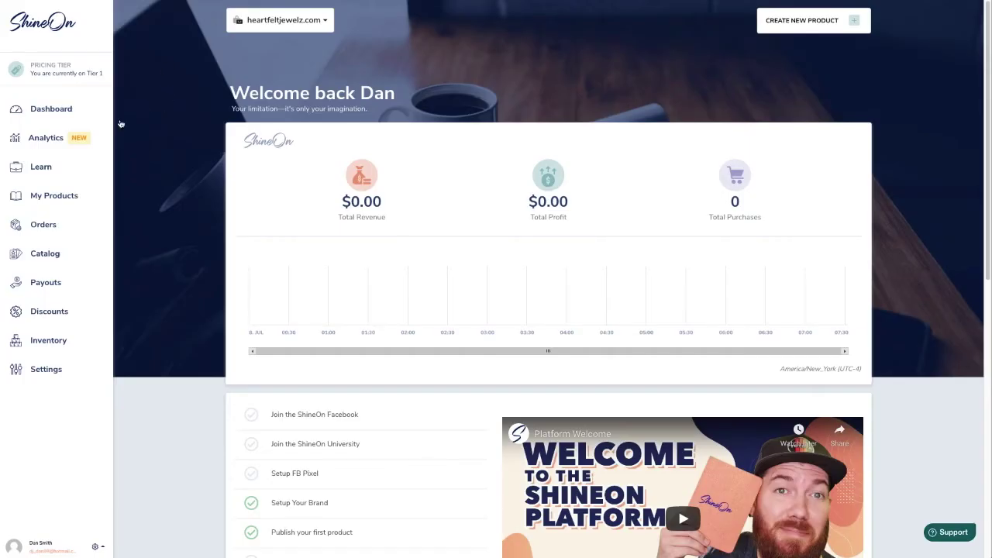
# Step: Open ShineOn's analytics dashboard and move the UTM note window up over it
pyautogui.click(38, 140)
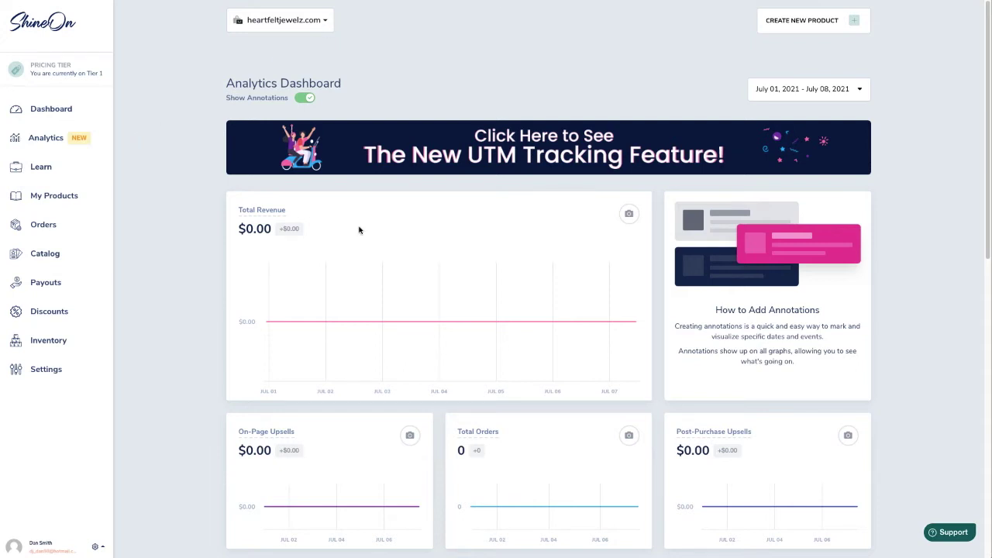
pyautogui.moveTo(454, 175); pyautogui.dragTo(460, 79)
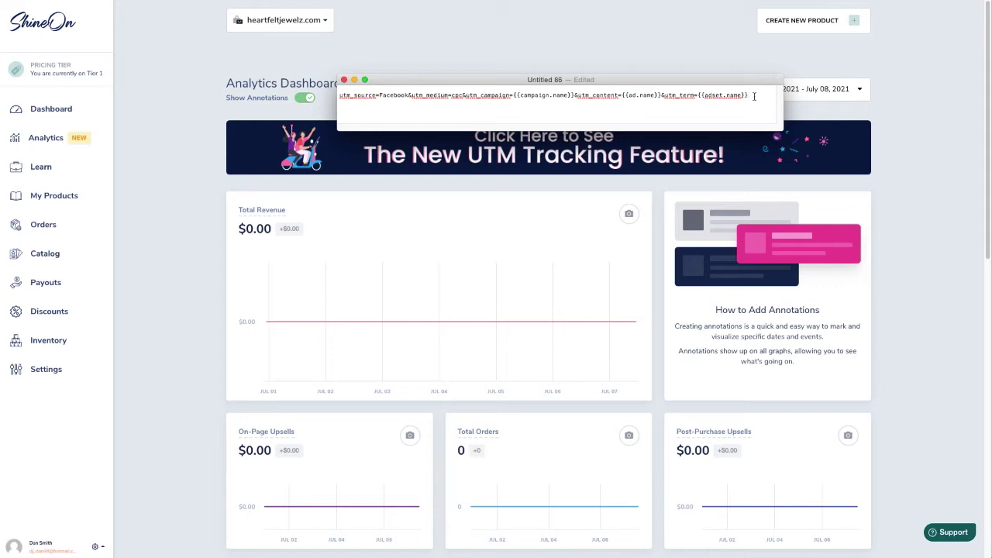
# Step: Select the UTM parameter line in the note, then hide TextEdit to return to Ads Manager
pyautogui.tripleClick(348, 97)
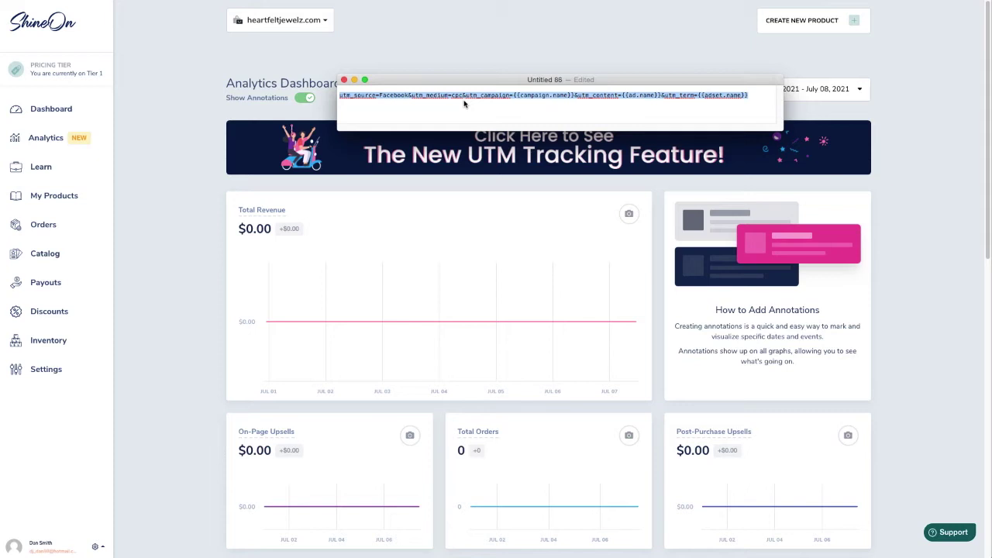
pyautogui.click(752, 94)
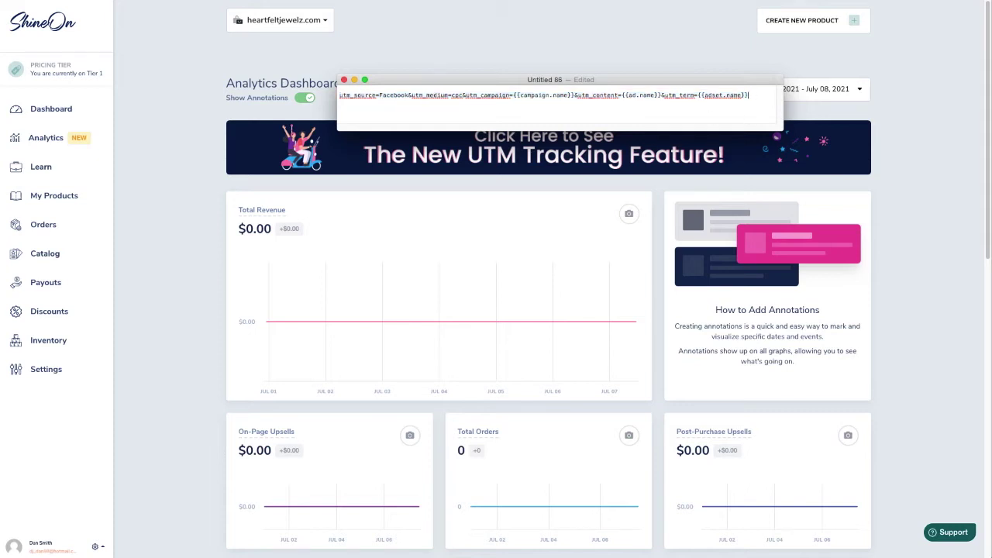
pyautogui.press('super+h')
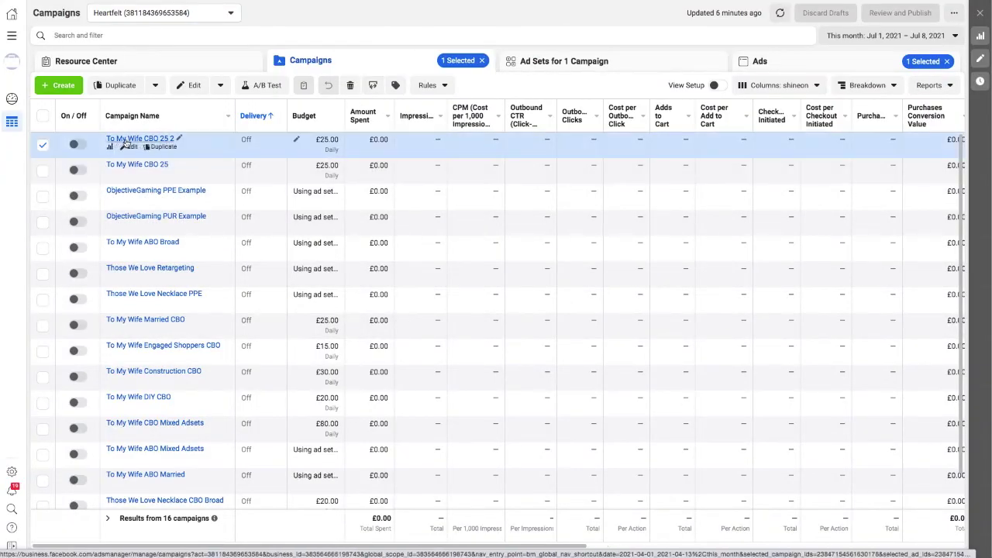
# Step: Open the TWL Gold ad in To My Wife CBO 25 2 for editing and select the note's full UTM string
pyautogui.click(791, 61)
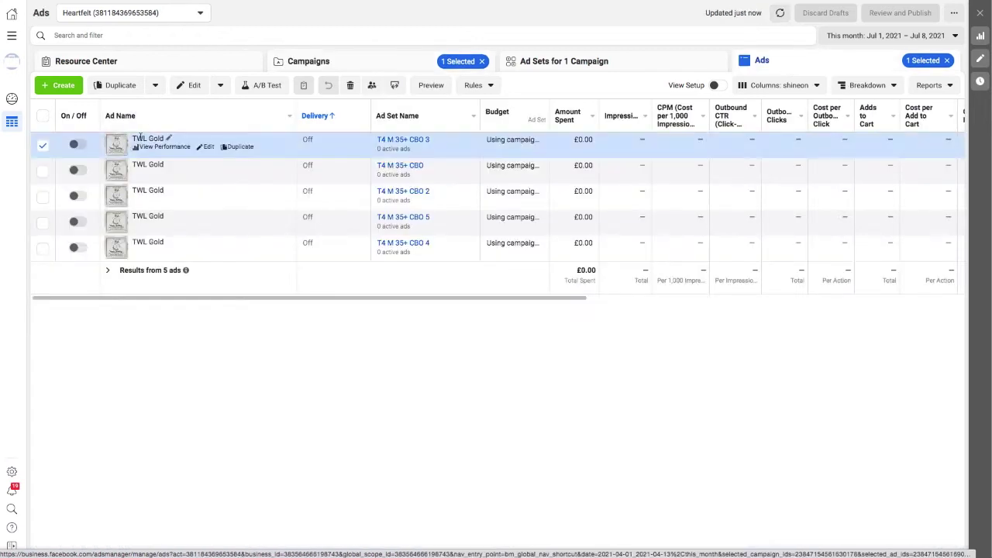
pyautogui.click(207, 147)
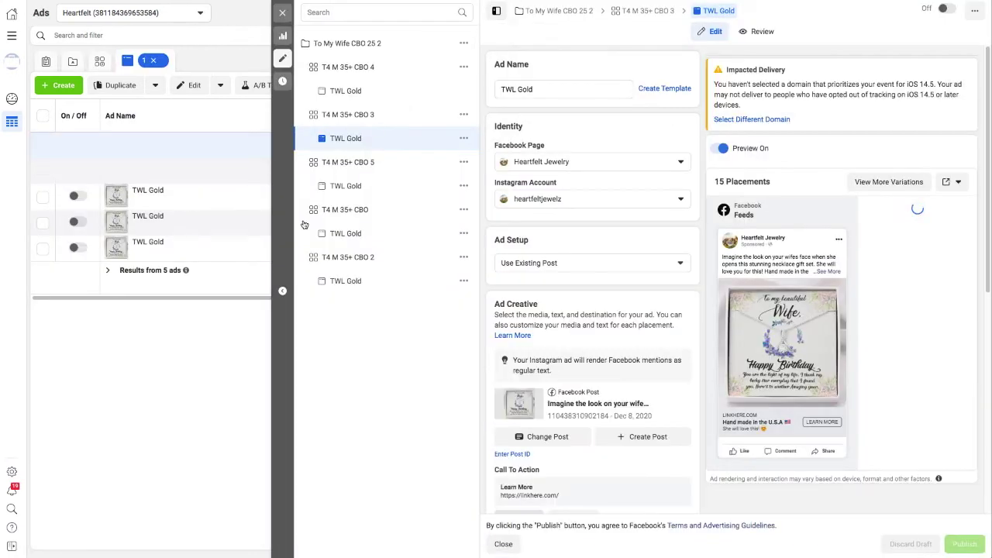
pyautogui.press('super+Tab')
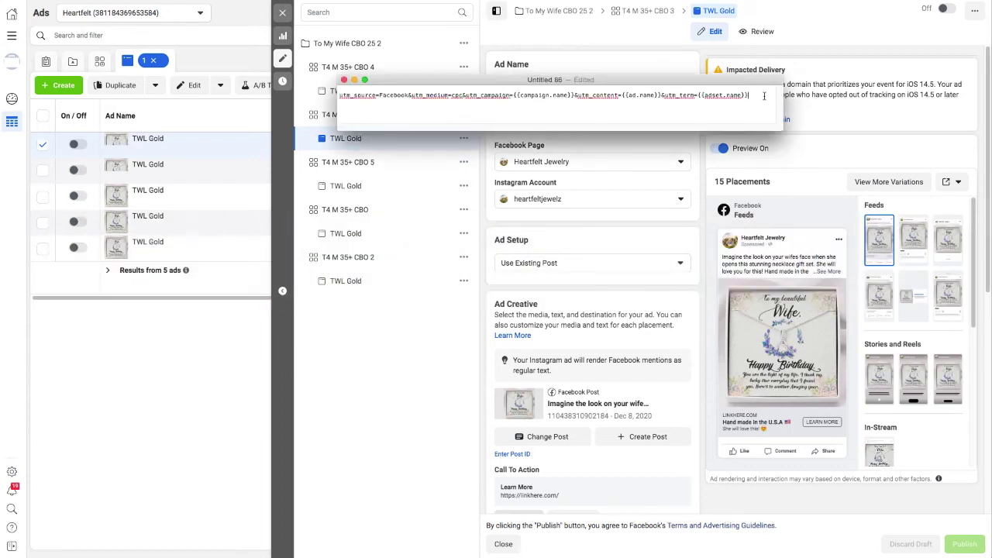
pyautogui.press('super+a')
pyautogui.hotkey('ctrl', 'c')
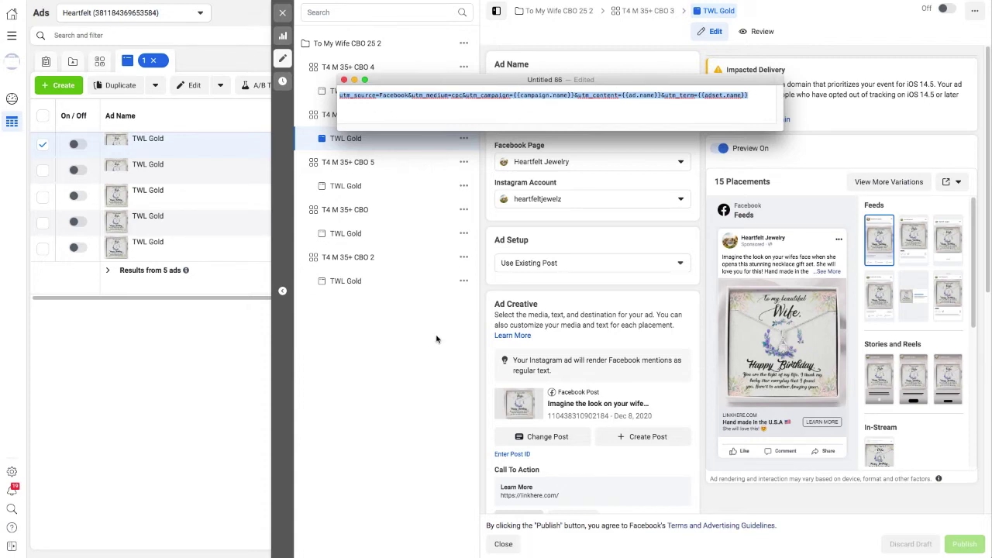
# Step: Paste the UTM string into the TWL Gold ad's URL Parameters field under Tracking
pyautogui.click(455, 343)
pyautogui.scroll(-3, 616, 376)
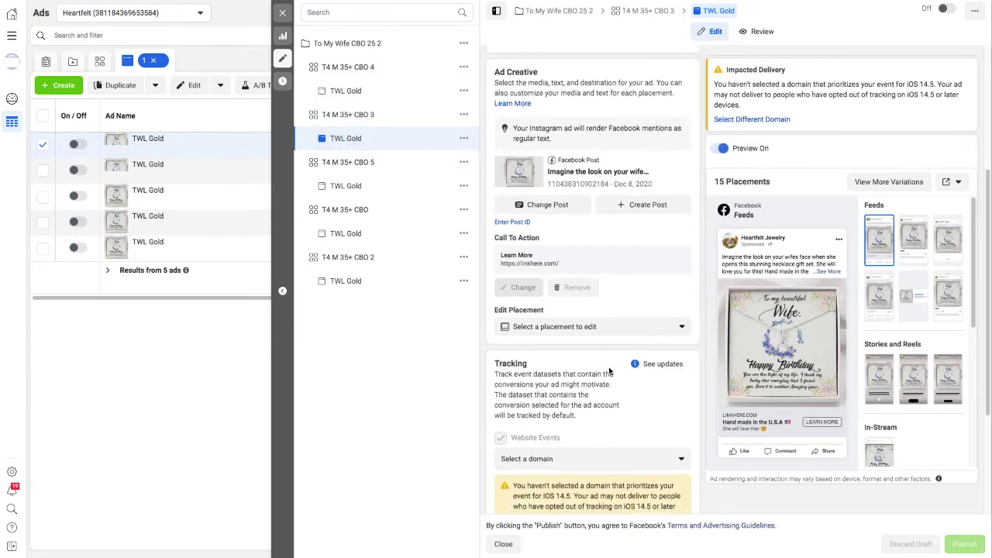
pyautogui.scroll(-3, 609, 376)
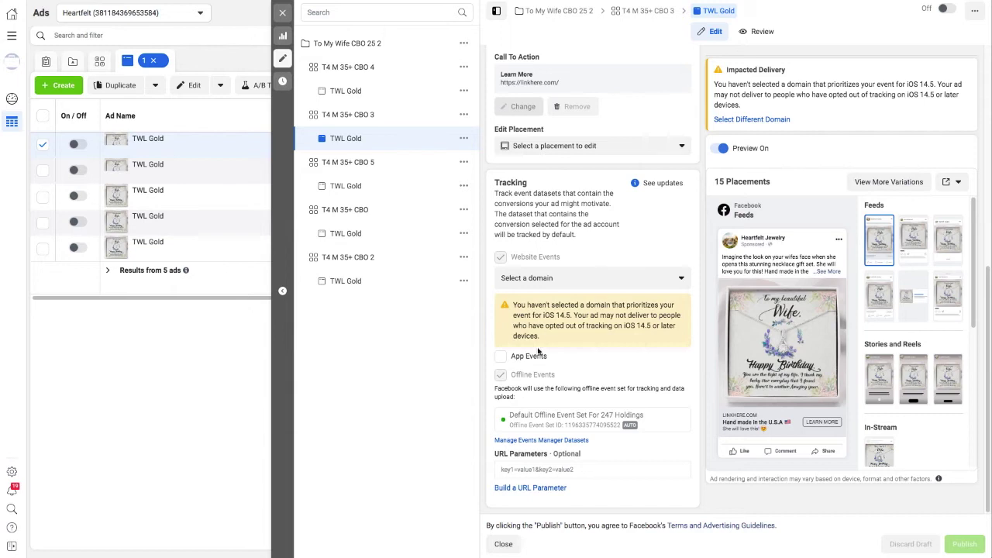
pyautogui.click(523, 472)
pyautogui.hotkey('ctrl', 'v')
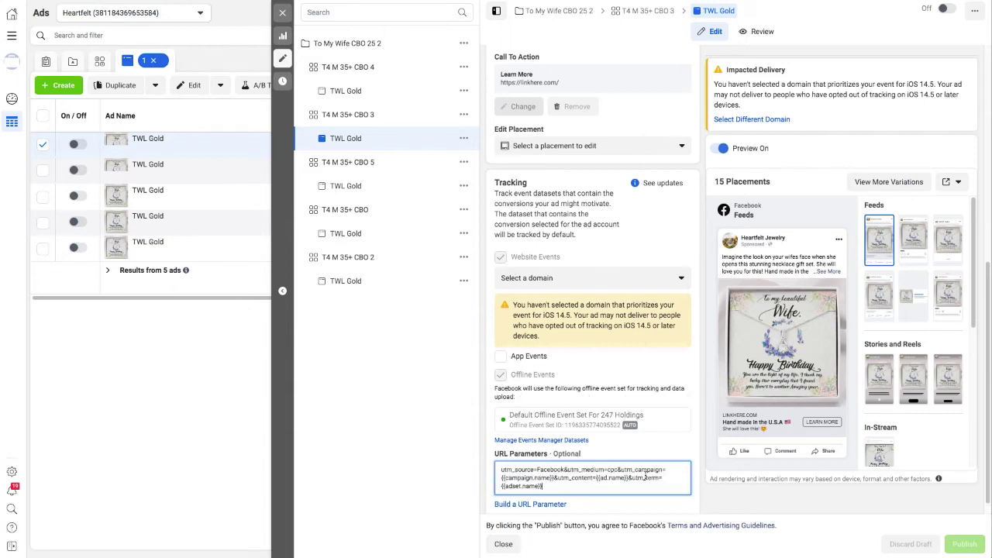
pyautogui.click(662, 451)
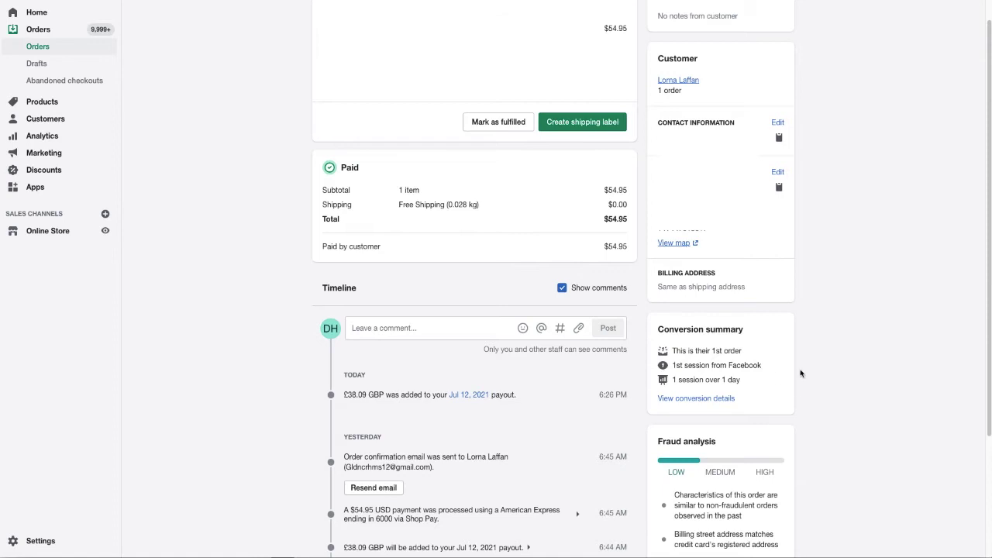
# Step: Open the first order's conversion details and view the Facebook session's UTM parameters
pyautogui.click(697, 396)
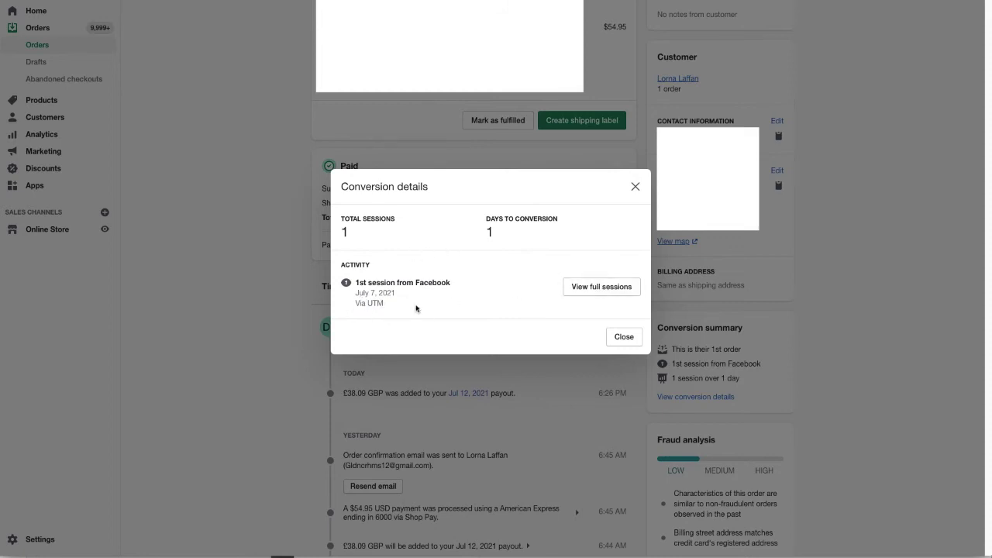
pyautogui.click(585, 288)
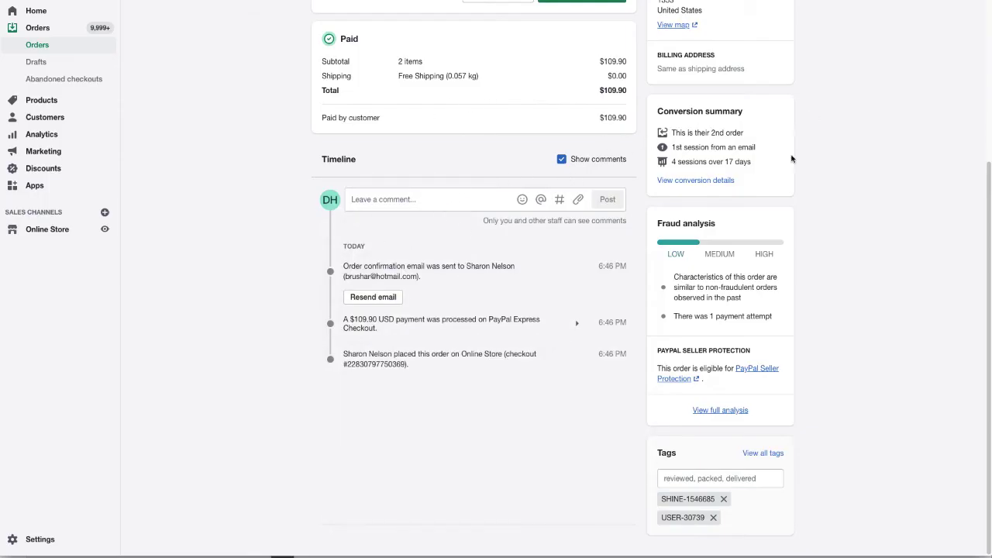
# Step: Check the email session's Angel Tear source, then view the Facebook visit's UTM parameters (Facebook, cpc)
pyautogui.click(696, 181)
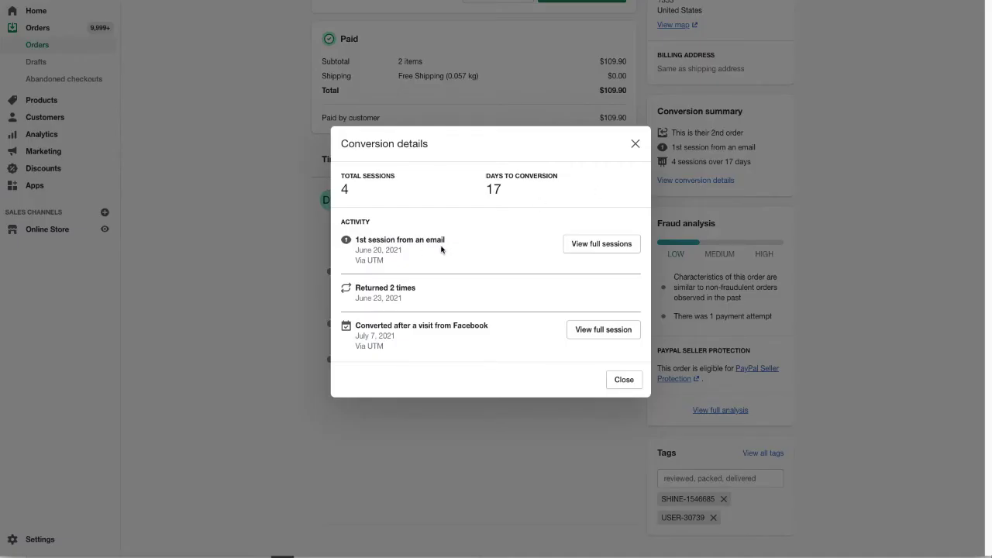
pyautogui.click(578, 245)
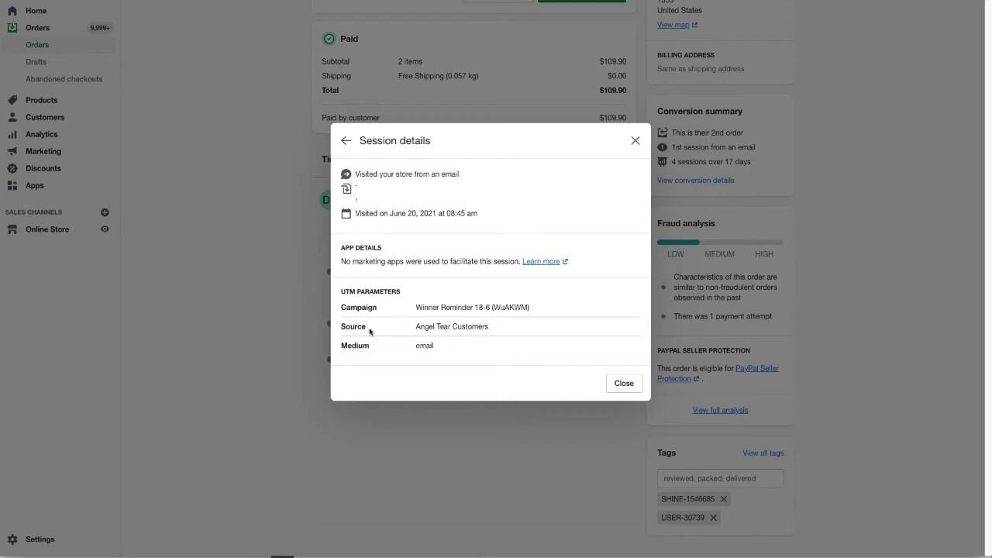
pyautogui.moveTo(428, 335); pyautogui.dragTo(450, 327)
pyautogui.click(348, 142)
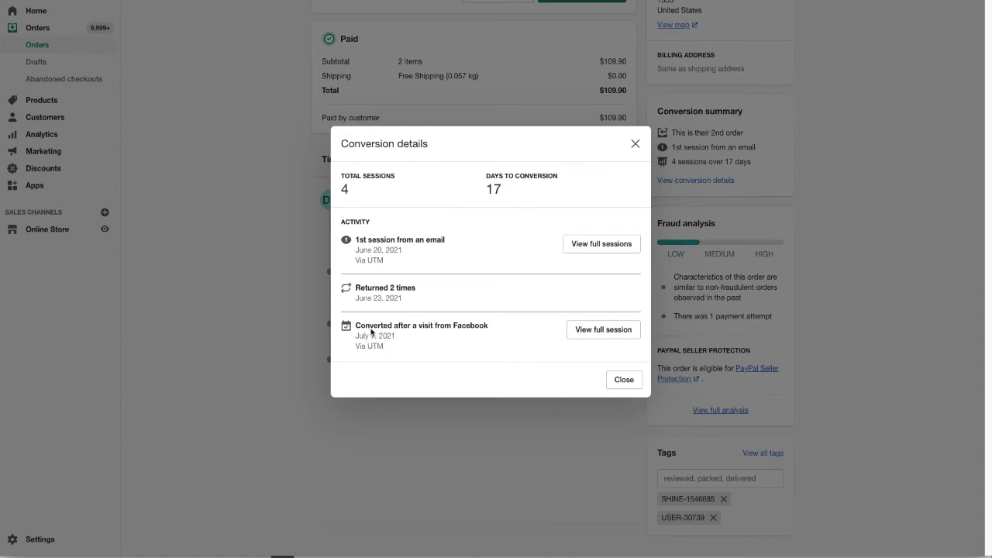
pyautogui.click(584, 329)
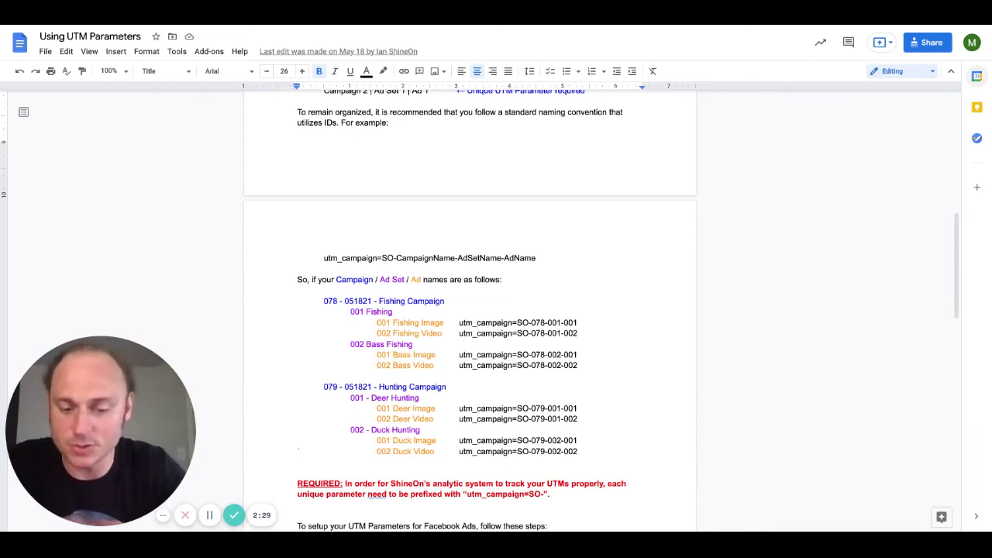
pyautogui.scroll(-1, 530, 490)
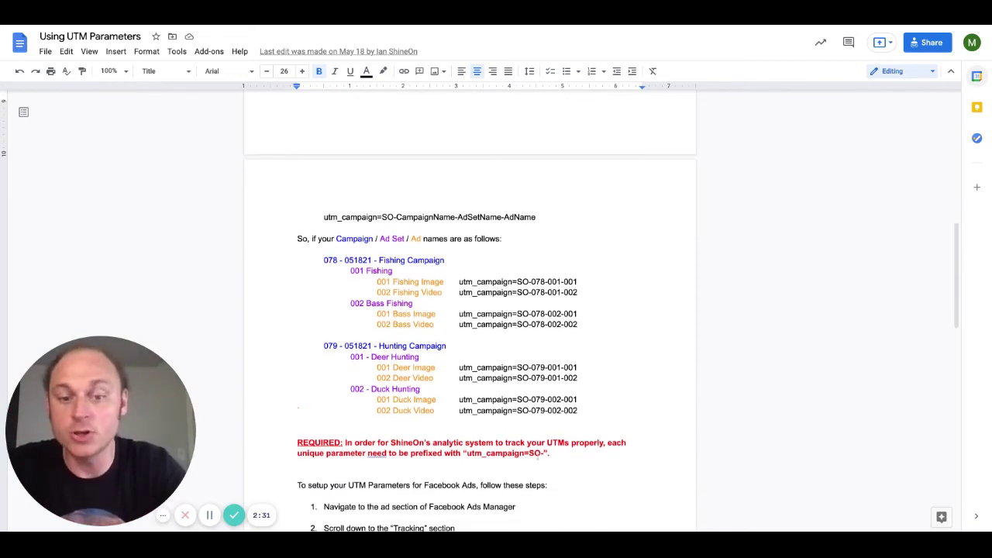
pyautogui.doubleClick(534, 454)
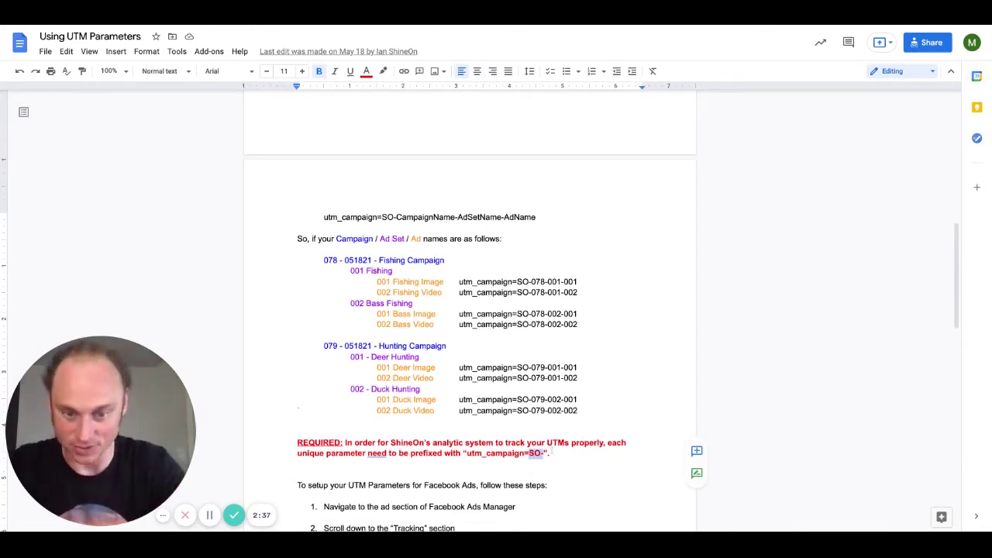
pyautogui.scroll(-1, 469, 310)
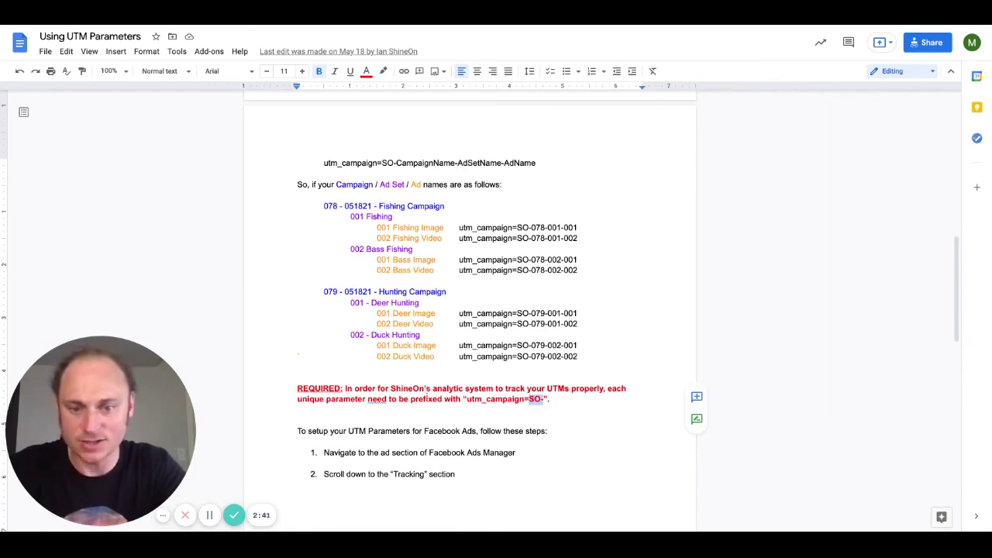
pyautogui.scroll(1, 385, 246)
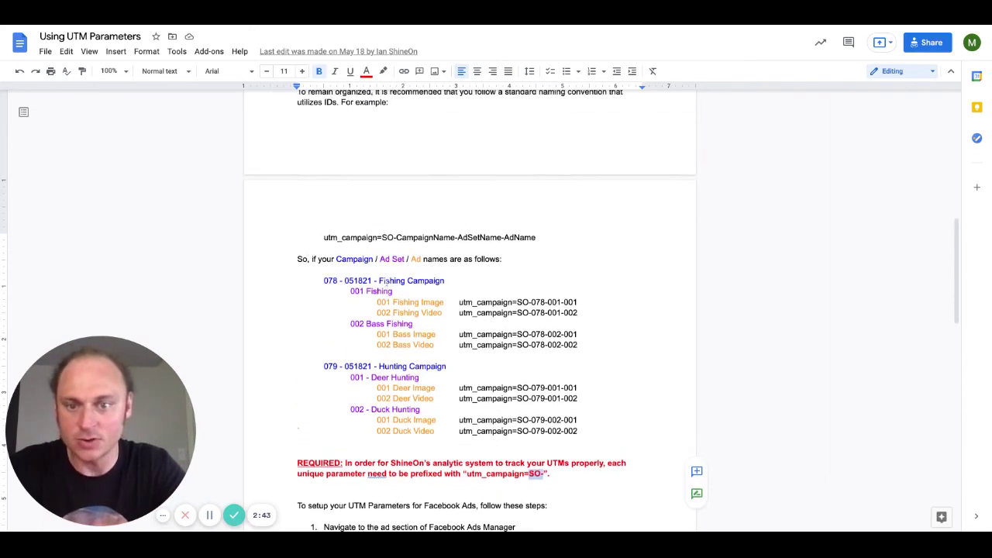
pyautogui.moveTo(382, 237); pyautogui.dragTo(396, 237)
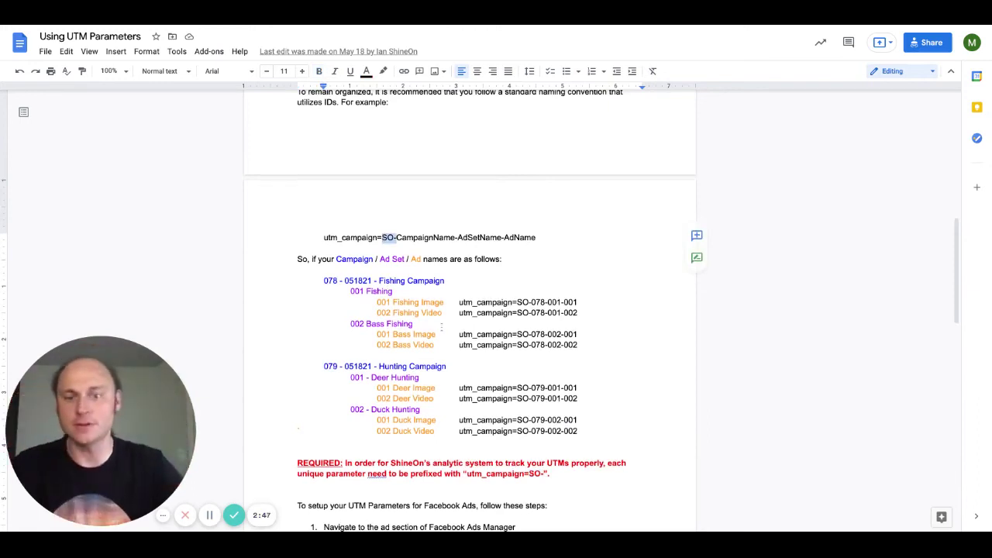
pyautogui.scroll(5, 442, 328)
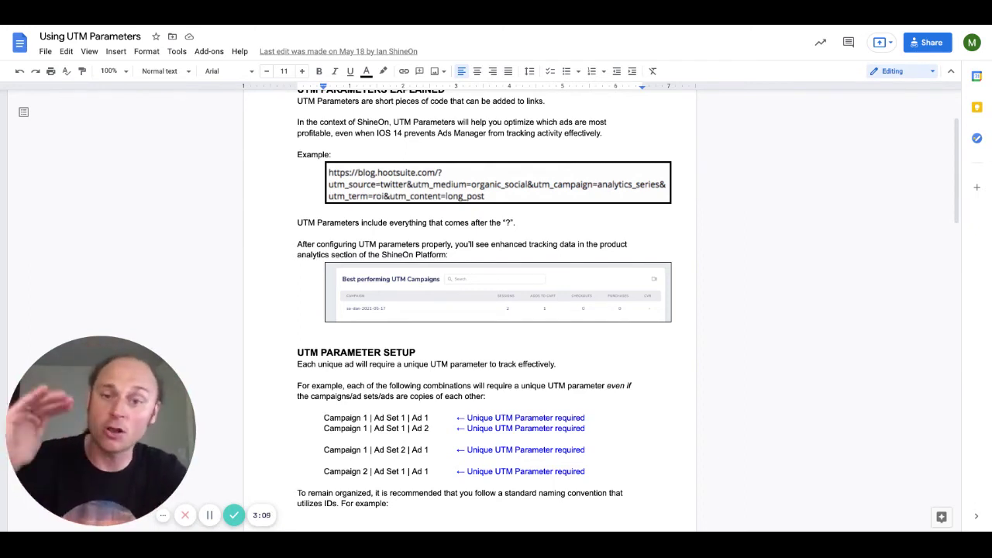
# Step: Prefix utm_campaign=SO-CampaignName-AdSetName-AdName with '?' and highlight the campaign value
pyautogui.scroll(-3, 484, 297)
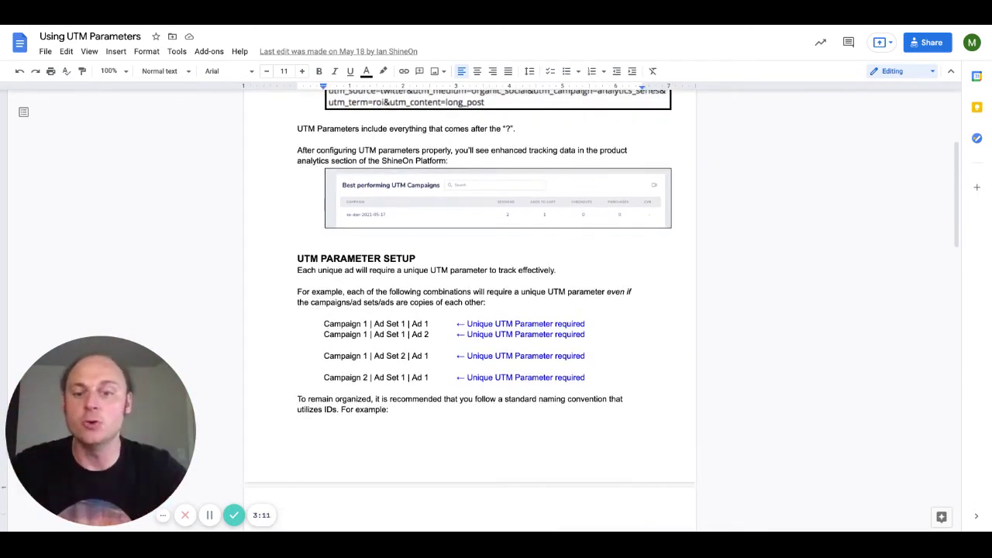
pyautogui.scroll(-10, 470, 310)
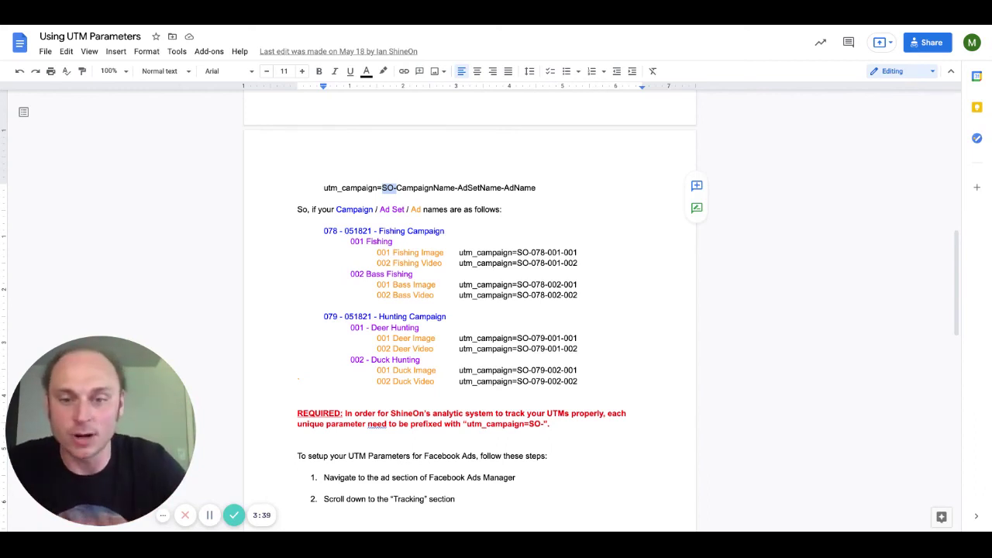
pyautogui.click(341, 188)
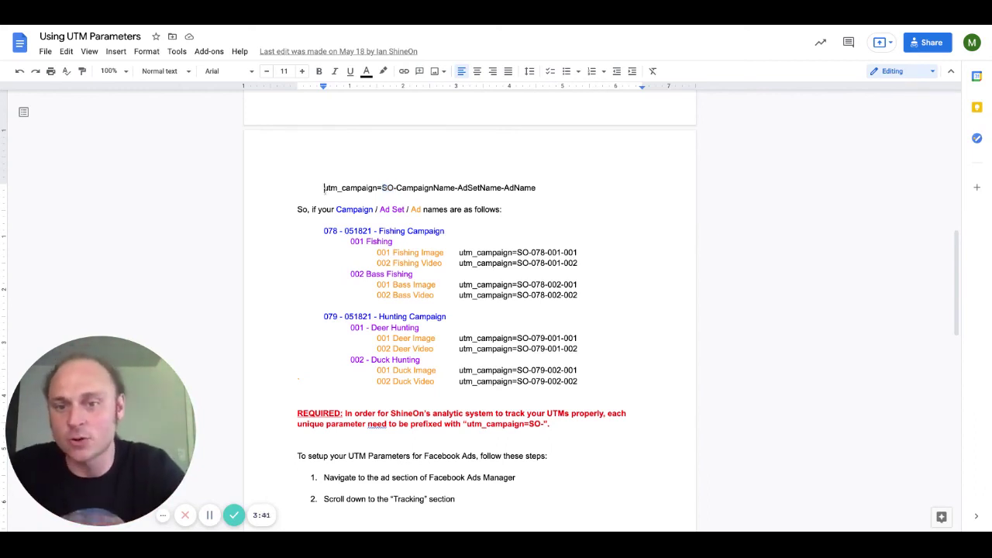
pyautogui.write('?')
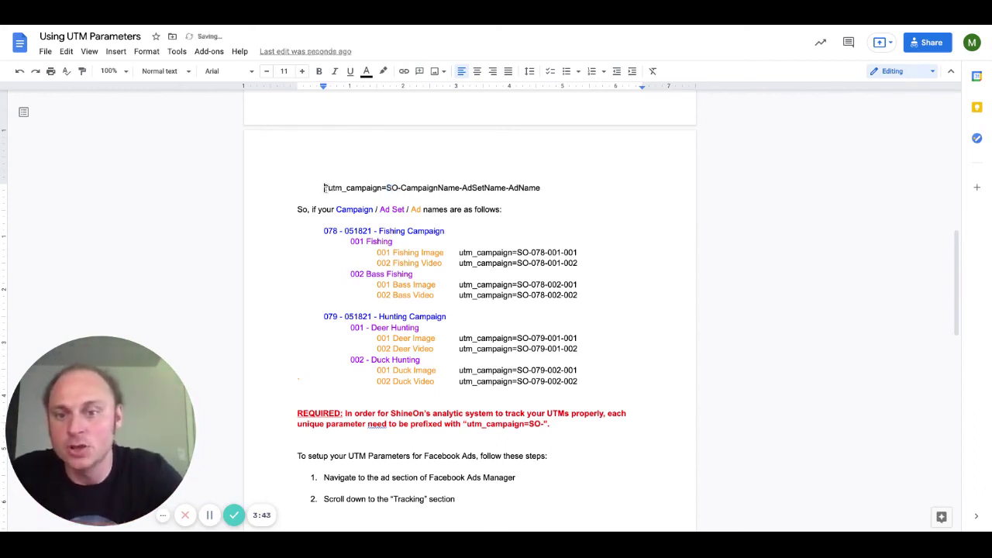
pyautogui.moveTo(324, 188); pyautogui.dragTo(540, 187)
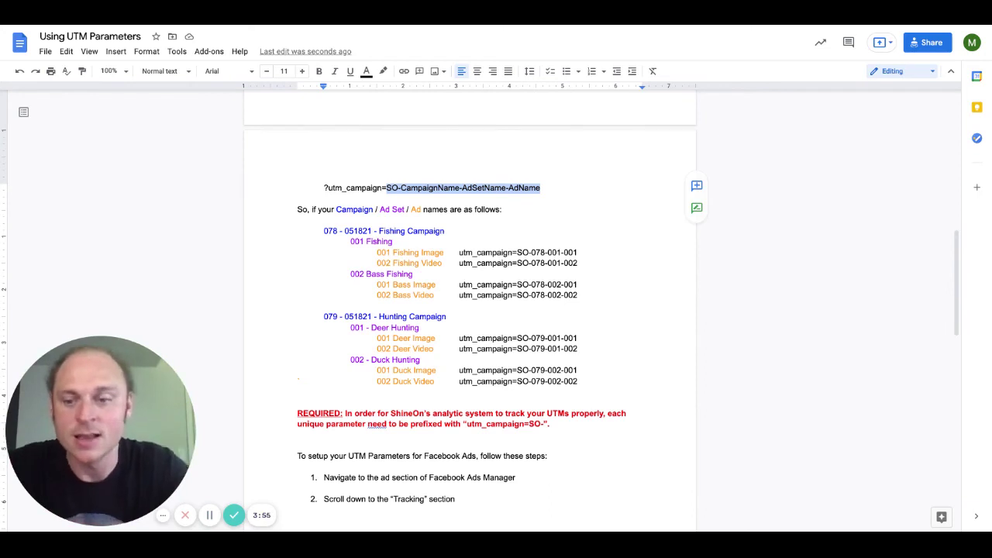
pyautogui.scroll(-1, 469, 310)
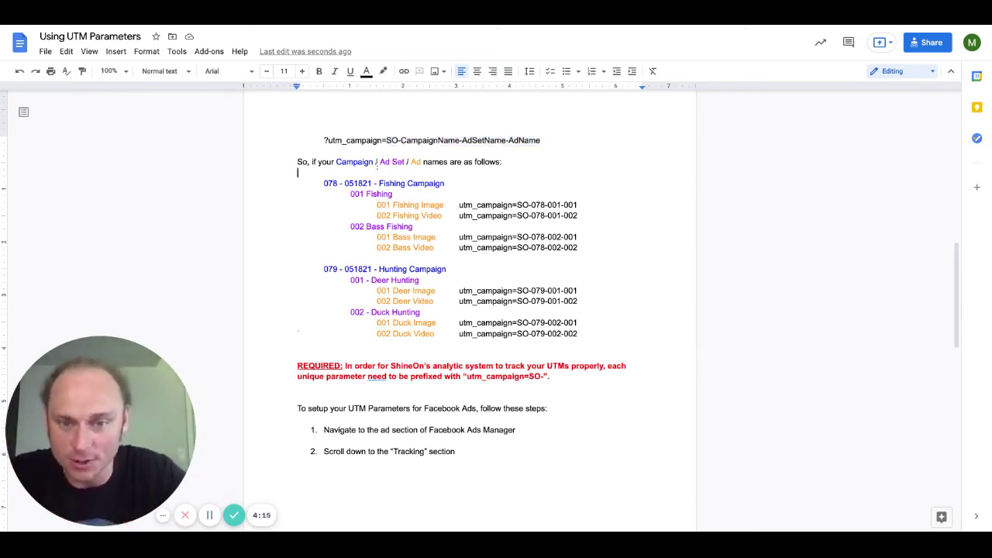
pyautogui.tripleClick(324, 183)
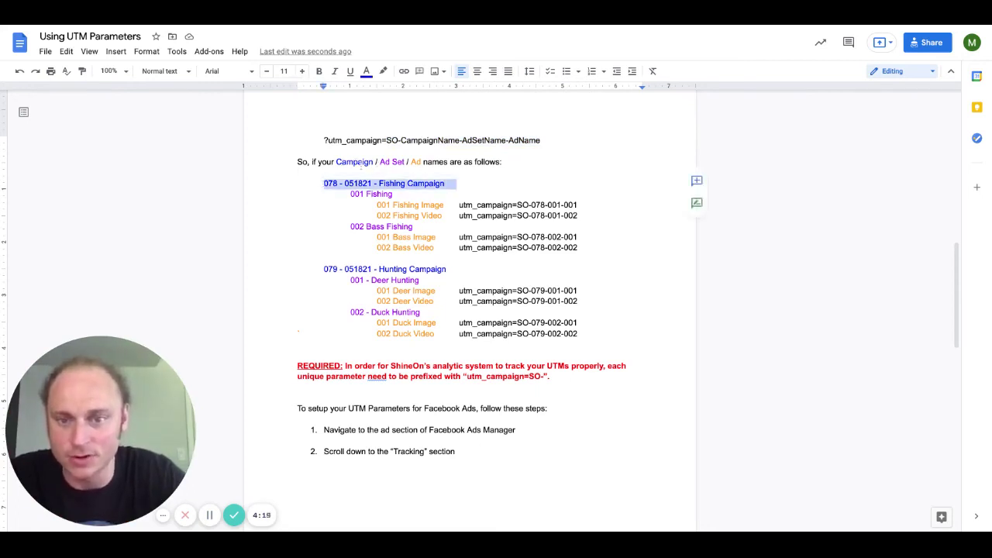
pyautogui.doubleClick(358, 164)
pyautogui.tripleClick(350, 194)
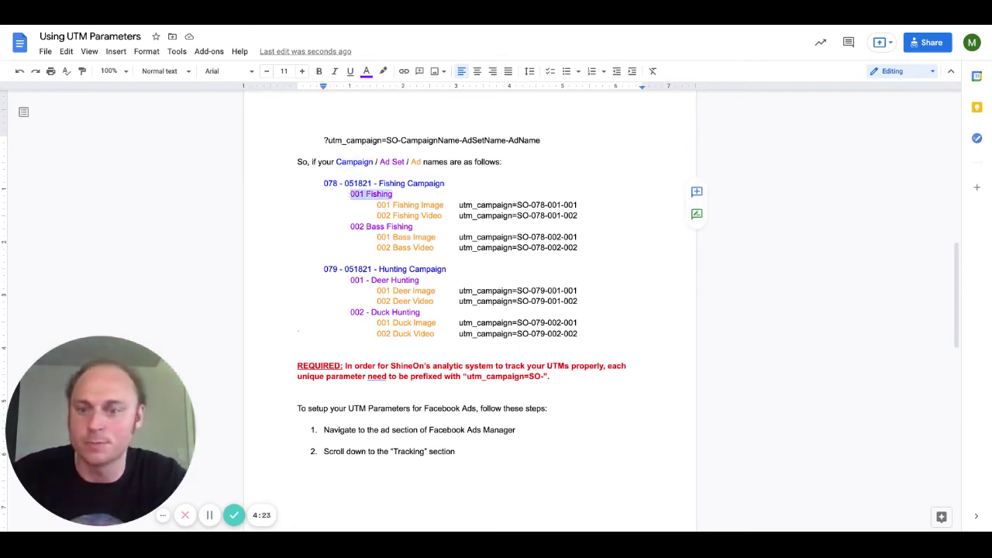
pyautogui.click(393, 194)
pyautogui.click(373, 204)
pyautogui.hotkey('shift', 'Right')
pyautogui.hotkey('shift', 'Right')
pyautogui.hotkey('shift', 'Right')
pyautogui.hotkey('shift', 'Right')
pyautogui.hotkey('shift', 'Right')
pyautogui.hotkey('shift', 'Right')
pyautogui.hotkey('shift', 'Right')
pyautogui.hotkey('shift', 'Right')
pyautogui.hotkey('shift', 'Right')
pyautogui.hotkey('shift', 'Right')
pyautogui.hotkey('shift', 'Right')
pyautogui.hotkey('shift', 'Right')
pyautogui.hotkey('shift', 'Right')
pyautogui.hotkey('shift', 'Right')
pyautogui.hotkey('shift', 'Right')
pyautogui.hotkey('shift', 'Right')
pyautogui.hotkey('shift', 'Right')
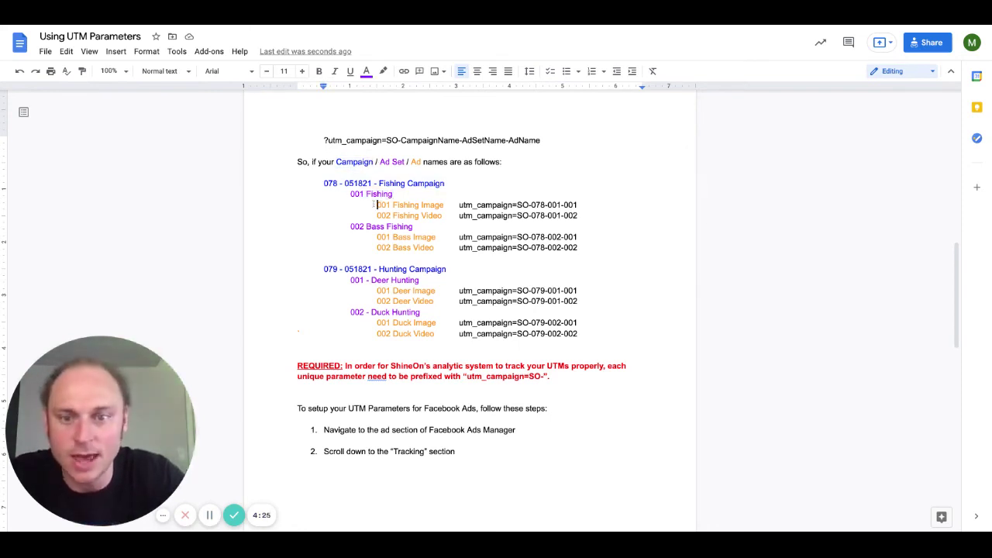
pyautogui.press('Right')
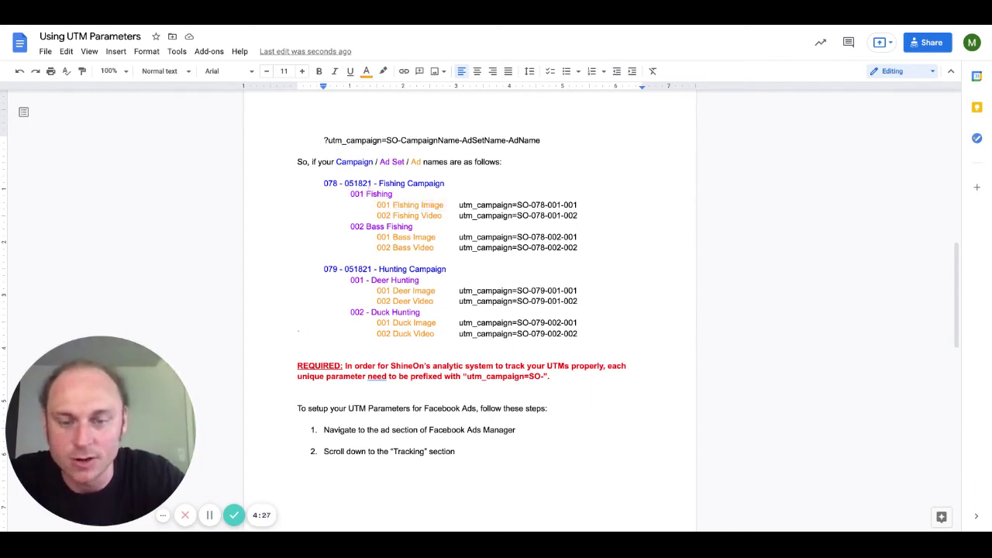
pyautogui.click(381, 183)
pyautogui.hotkey('shift', 'Up')
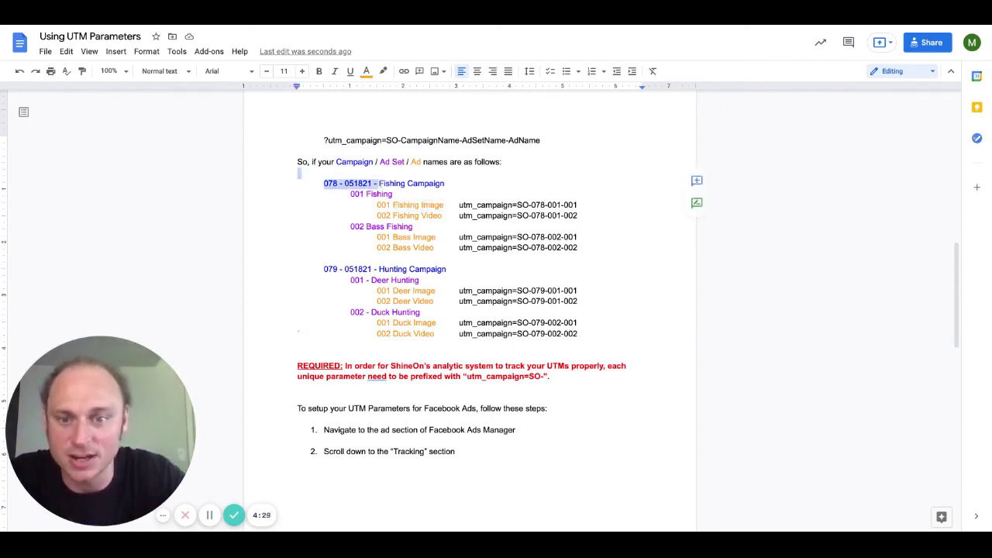
pyautogui.press('Left')
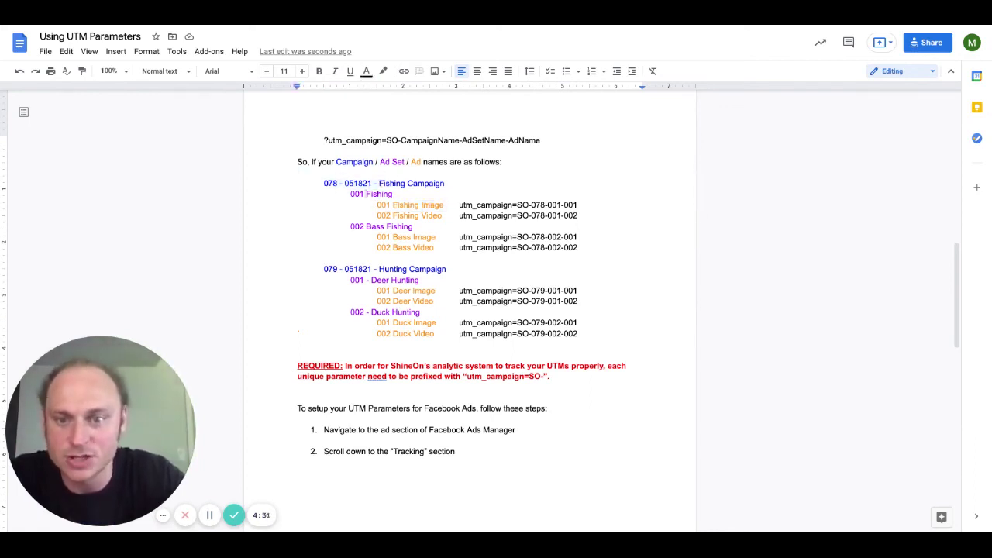
pyautogui.doubleClick(377, 194)
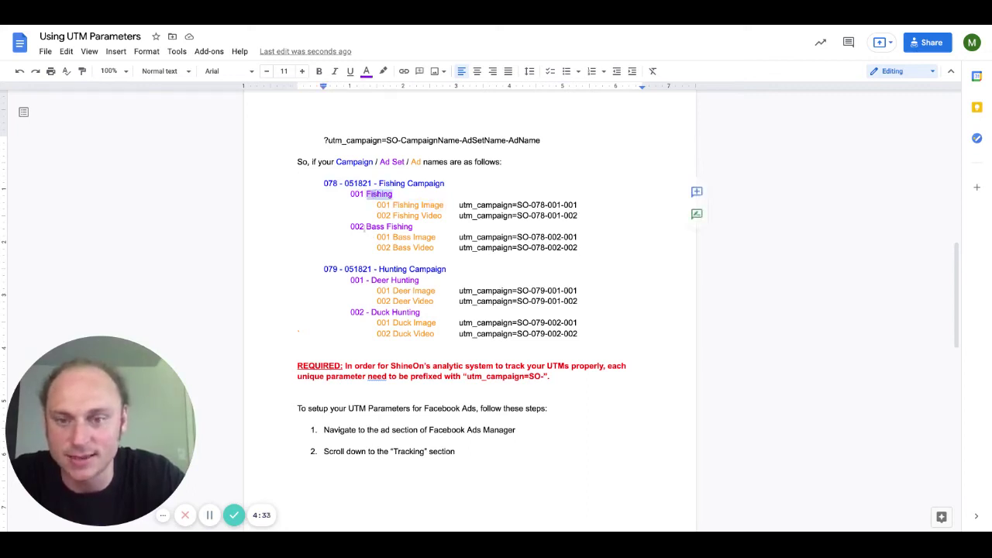
pyautogui.moveTo(364, 227); pyautogui.dragTo(412, 227)
pyautogui.press('Right')
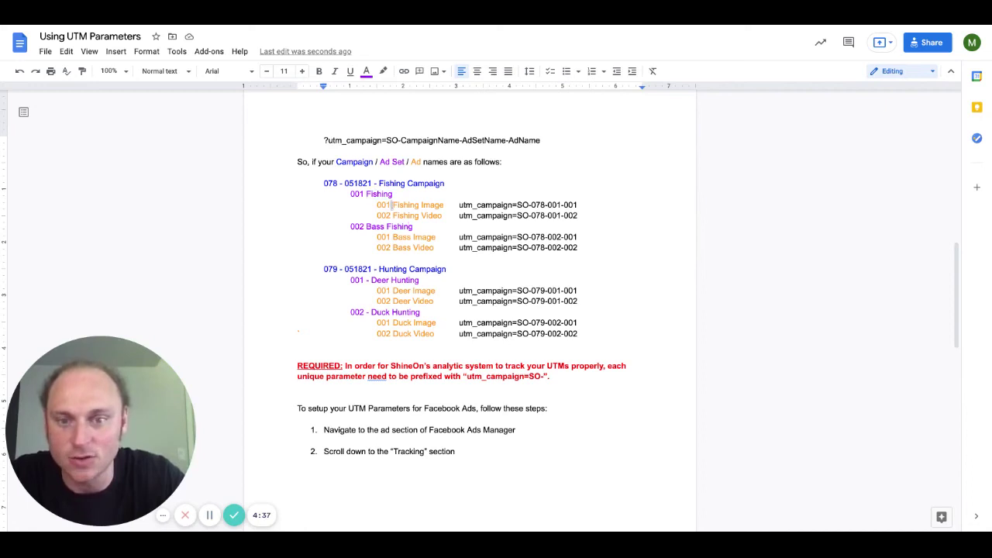
pyautogui.moveTo(392, 205); pyautogui.dragTo(442, 216)
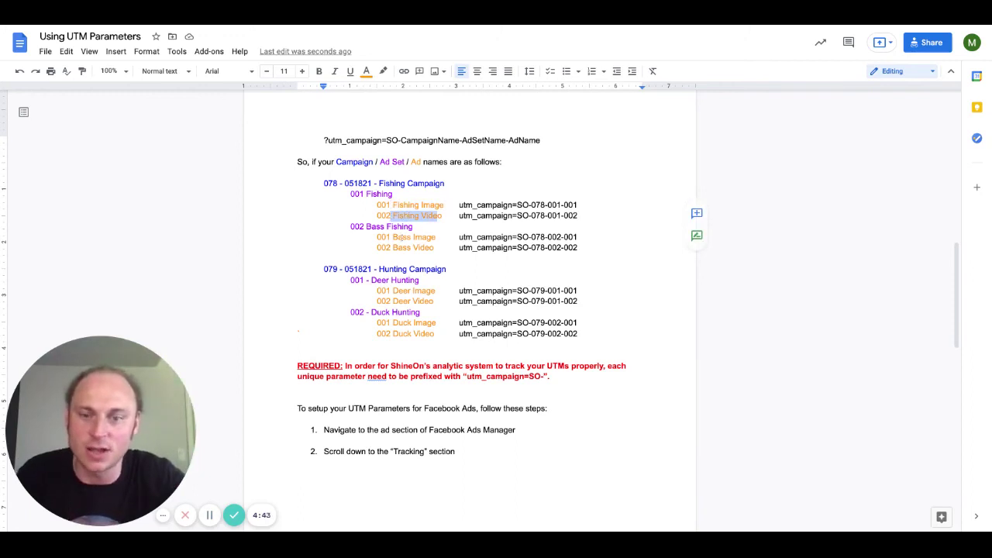
pyautogui.moveTo(400, 237); pyautogui.dragTo(424, 237)
pyautogui.moveTo(324, 234); pyautogui.dragTo(582, 248)
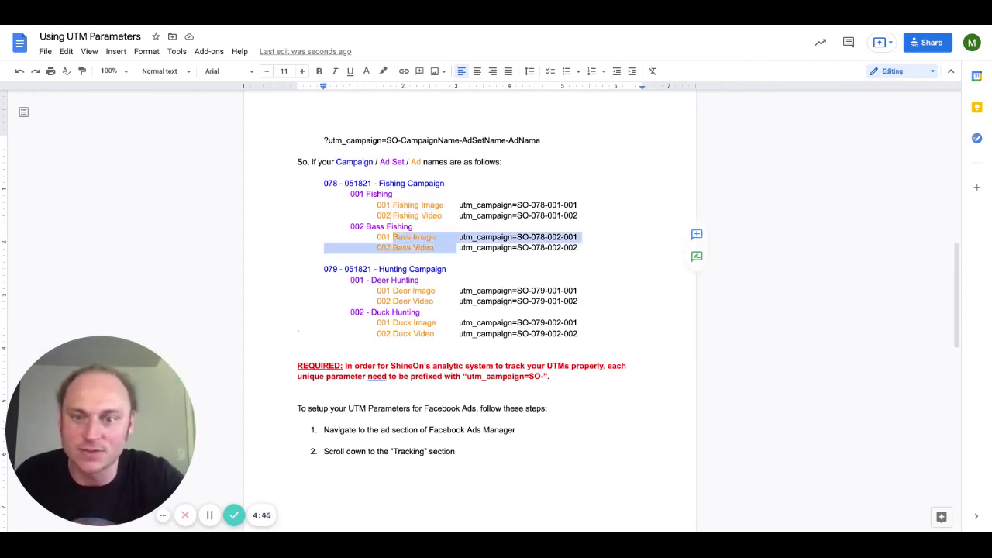
pyautogui.click(457, 247)
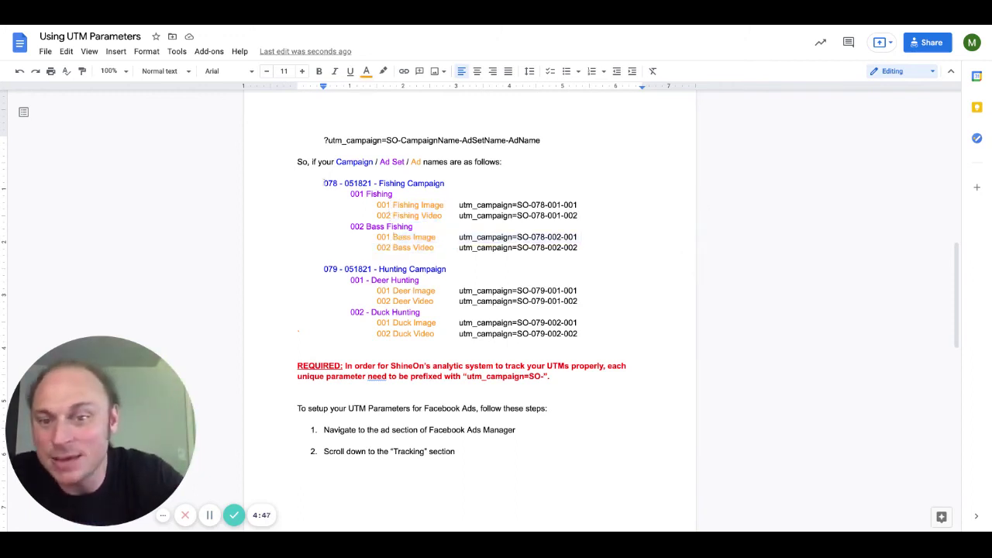
pyautogui.moveTo(324, 184); pyautogui.dragTo(444, 205)
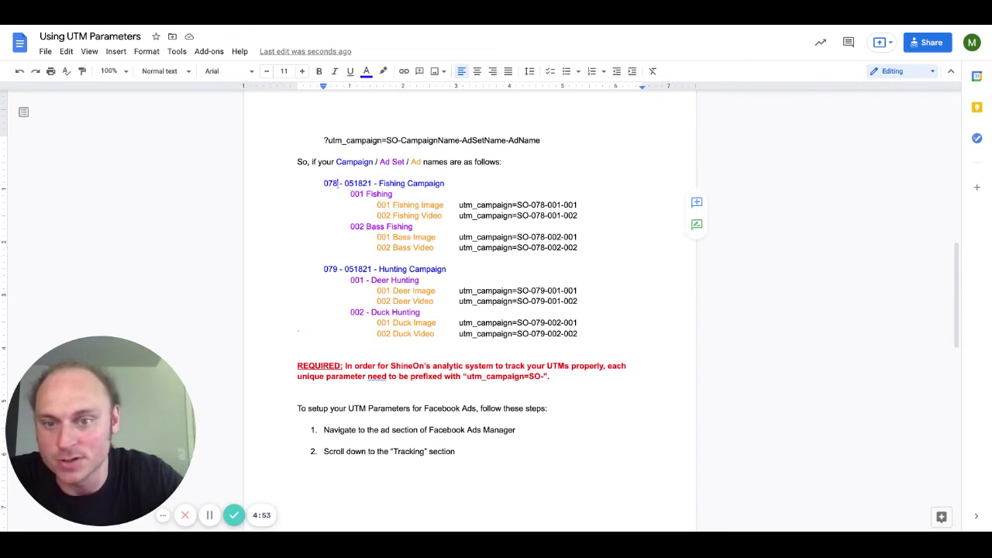
pyautogui.moveTo(324, 184); pyautogui.dragTo(337, 183)
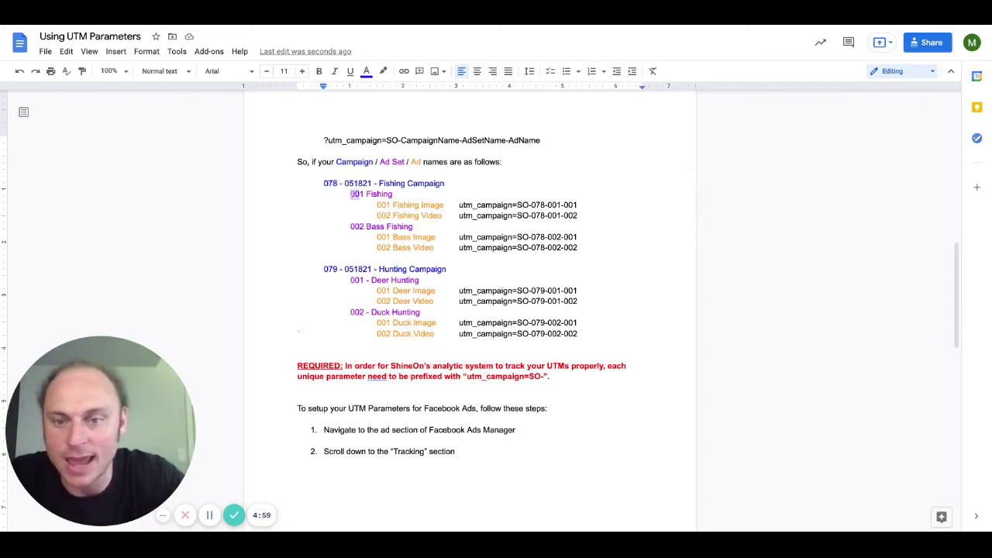
pyautogui.moveTo(392, 194); pyautogui.dragTo(353, 193)
pyautogui.click(385, 194)
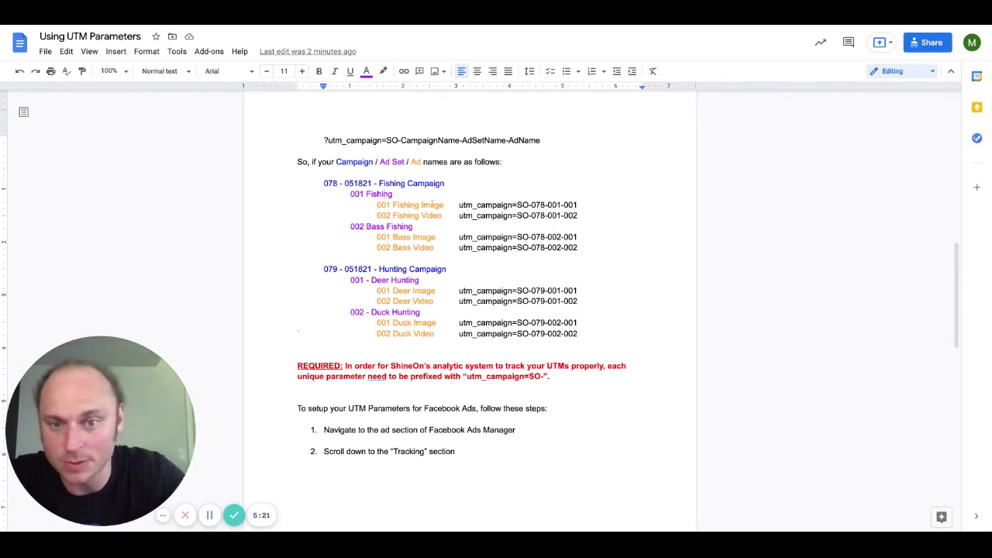
pyautogui.moveTo(444, 203); pyautogui.dragTo(379, 205)
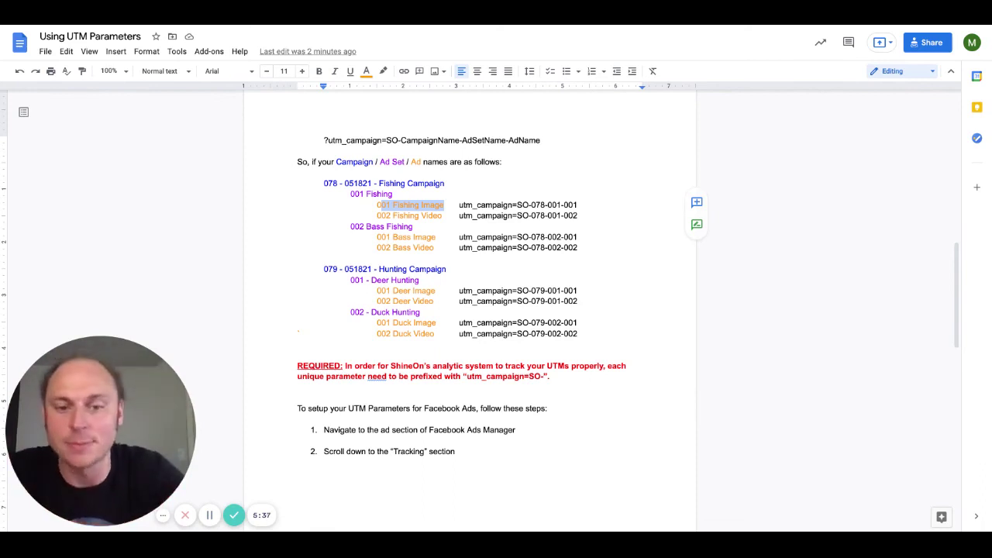
pyautogui.click(457, 205)
pyautogui.moveTo(457, 204); pyautogui.dragTo(486, 205)
pyautogui.click(517, 204)
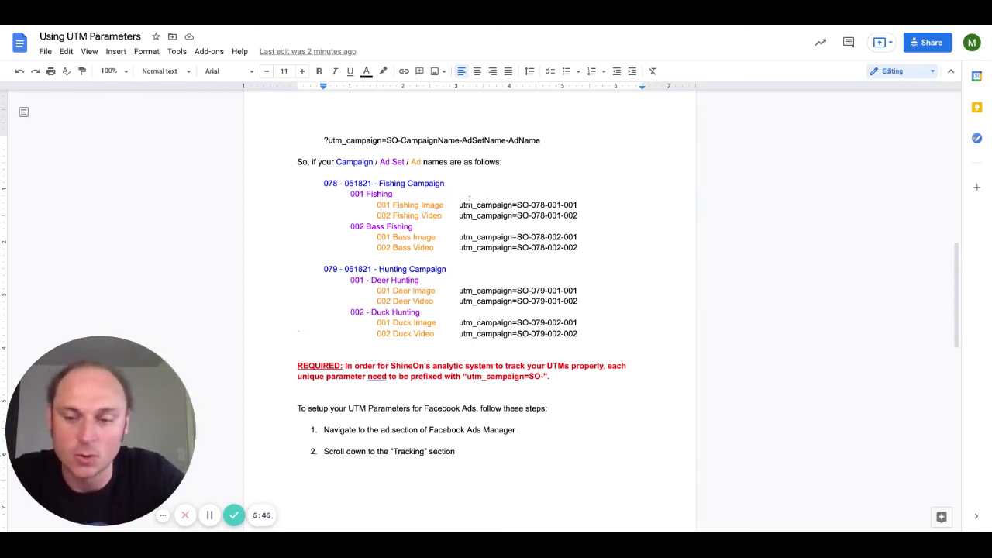
pyautogui.click(519, 195)
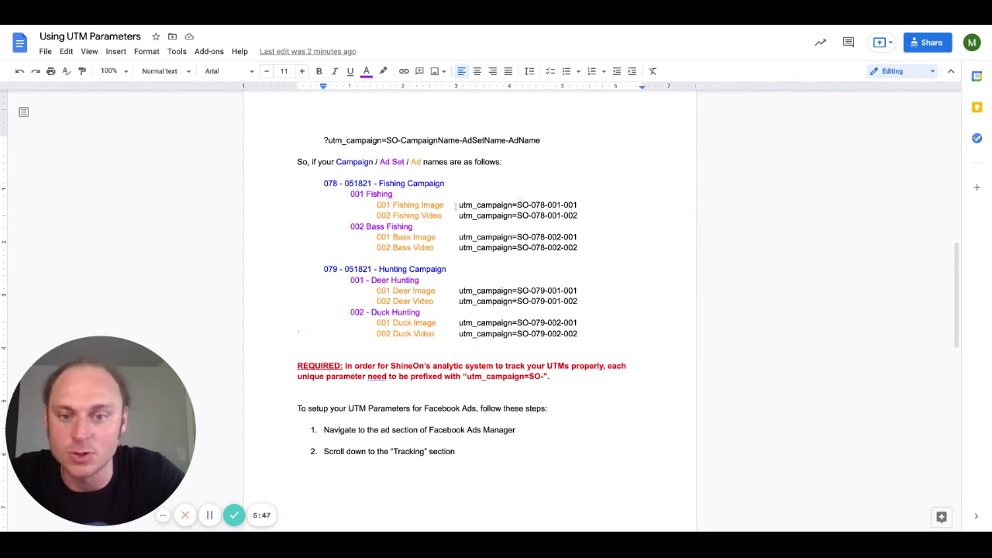
pyautogui.click(473, 204)
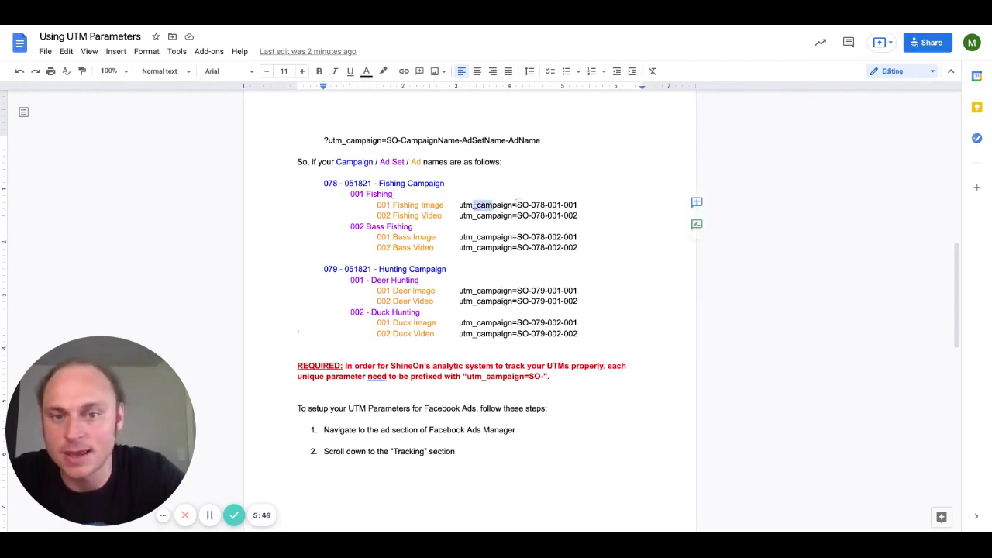
pyautogui.click(516, 204)
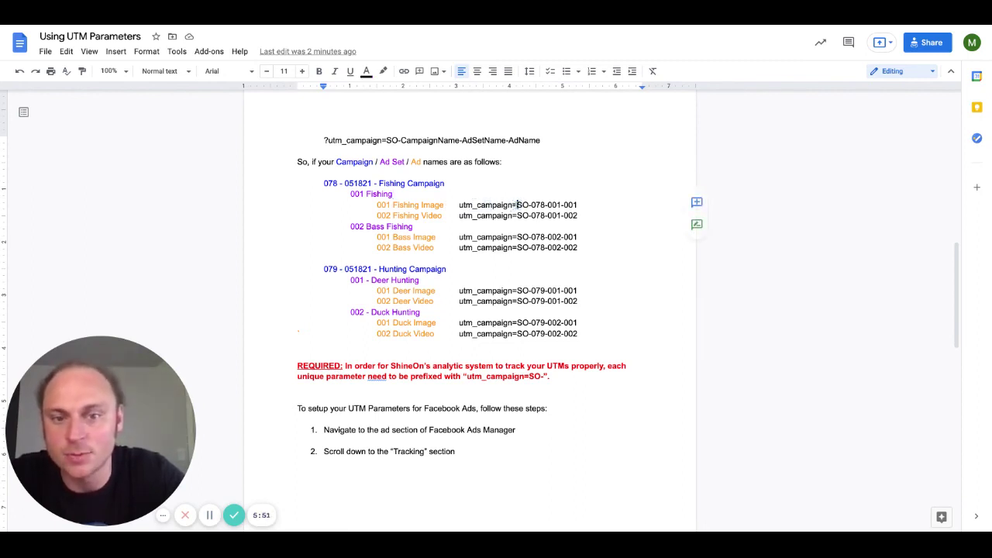
pyautogui.moveTo(516, 205); pyautogui.dragTo(530, 205)
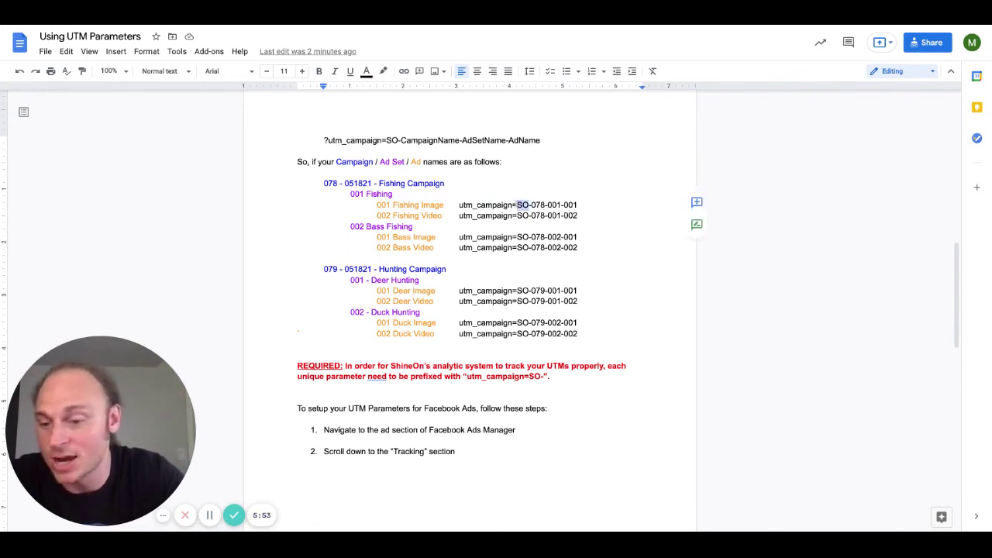
pyautogui.click(529, 204)
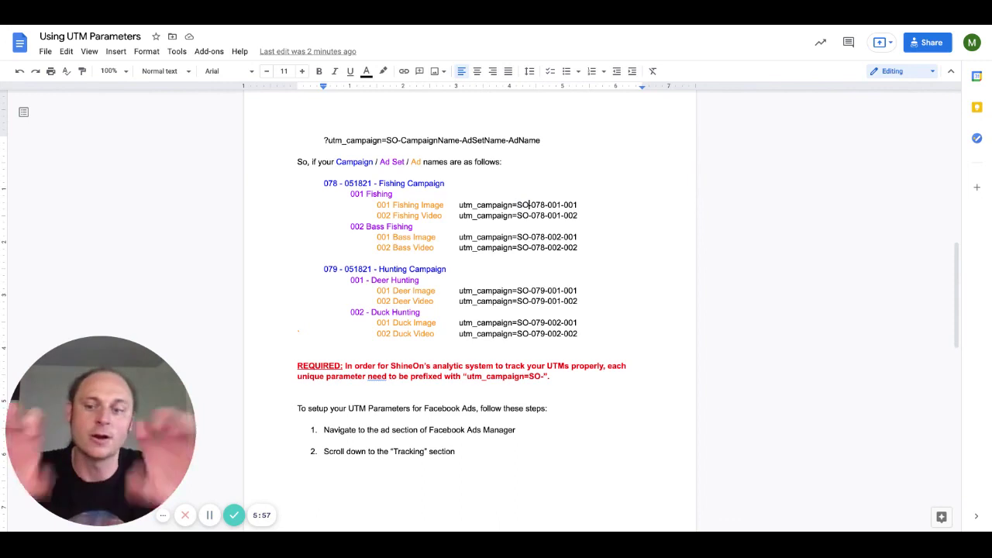
pyautogui.moveTo(529, 205); pyautogui.dragTo(578, 204)
pyautogui.click(578, 204)
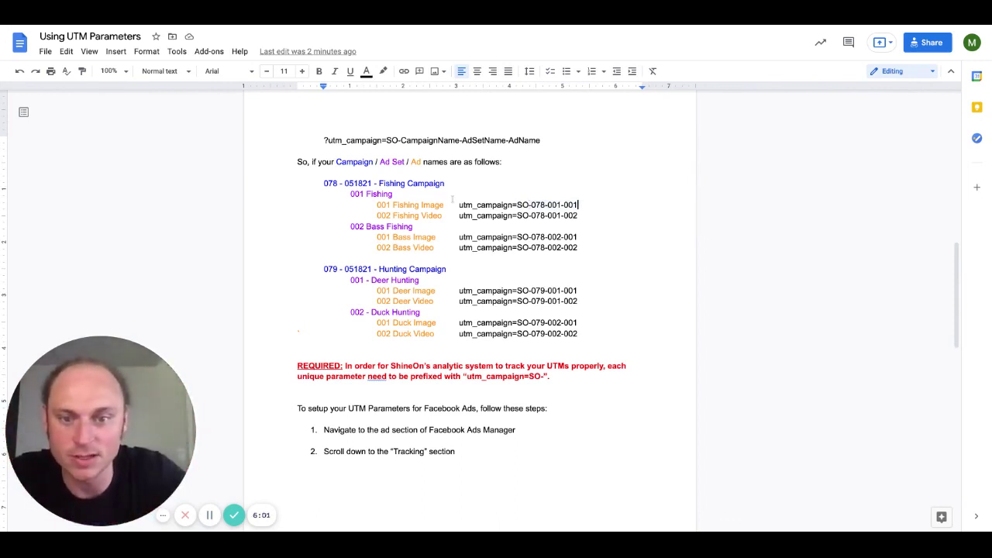
pyautogui.doubleClick(330, 183)
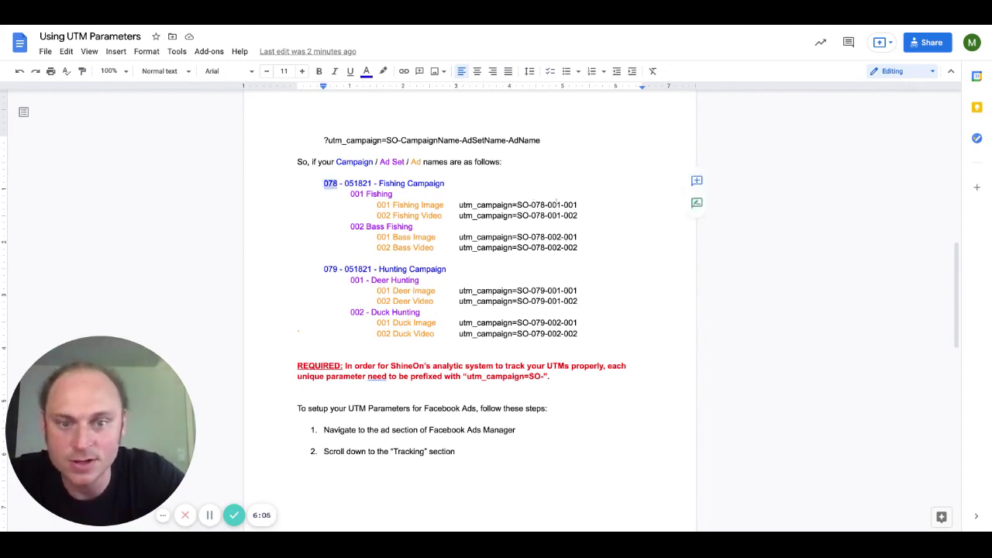
pyautogui.doubleClick(358, 194)
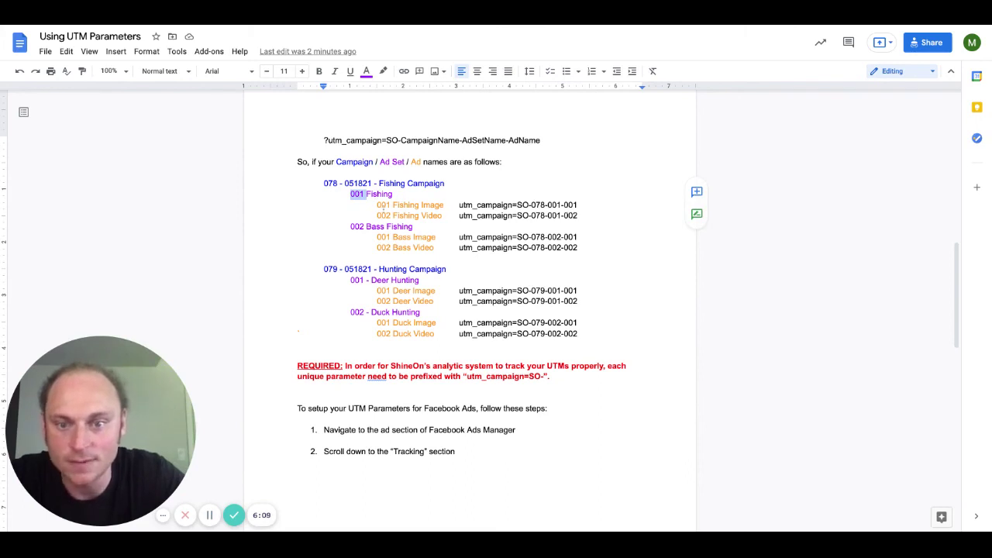
pyautogui.click(380, 205)
pyautogui.doubleClick(383, 205)
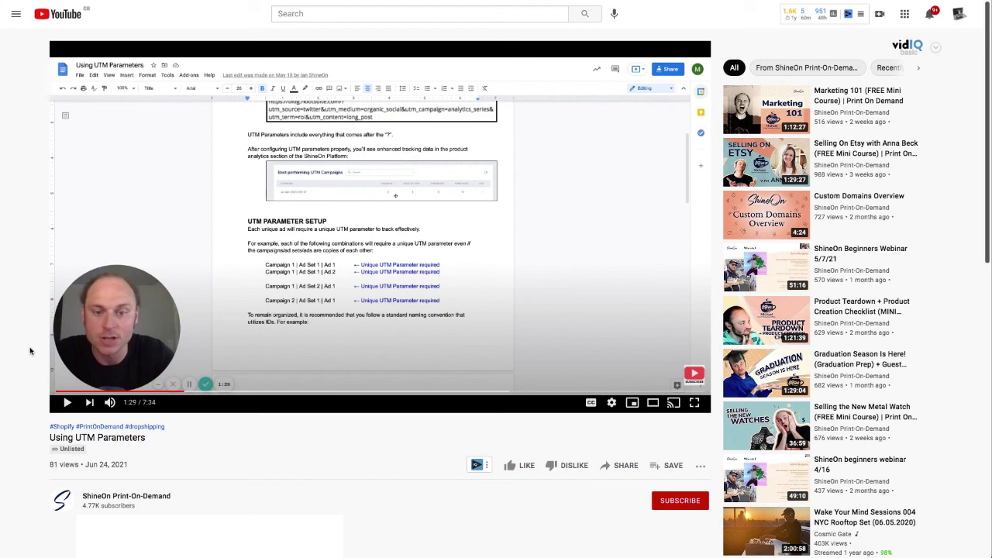
# Step: Switch from the YouTube video to the TextEdit UTM note using the app switcher
pyautogui.press('super+Tab')
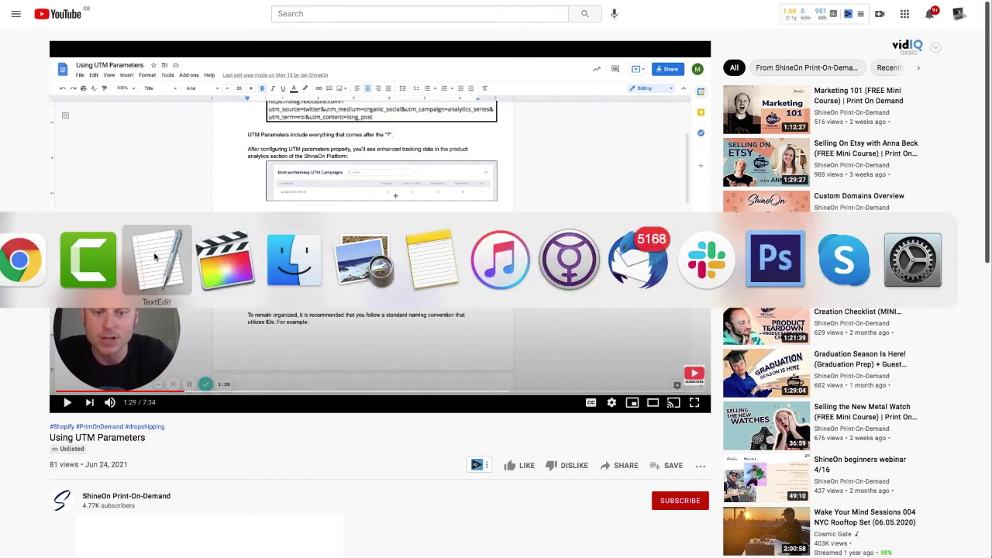
pyautogui.click(157, 258)
# Step: Bring the Untitled 86 UTM note forward and deselect its UTM string
pyautogui.press('super+a')
pyautogui.click(421, 344)
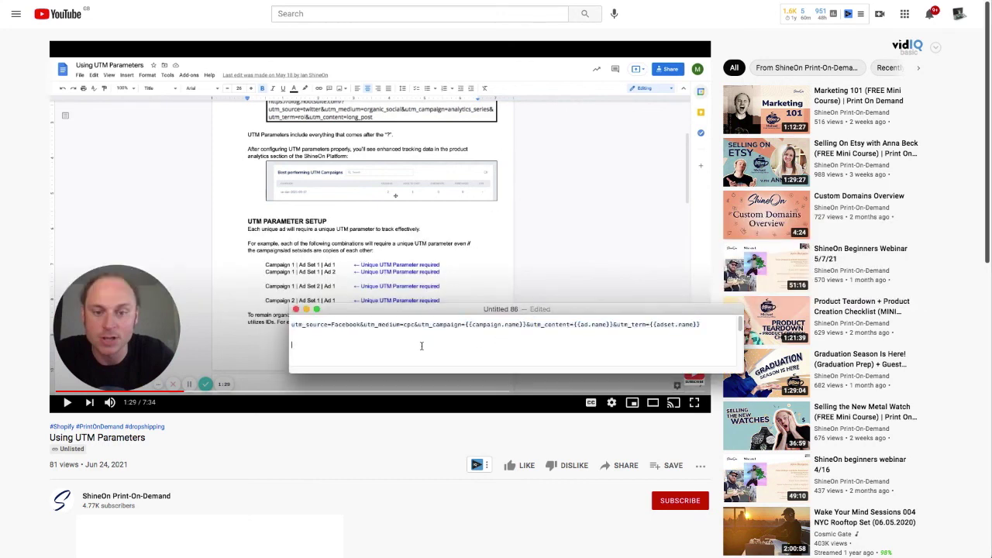